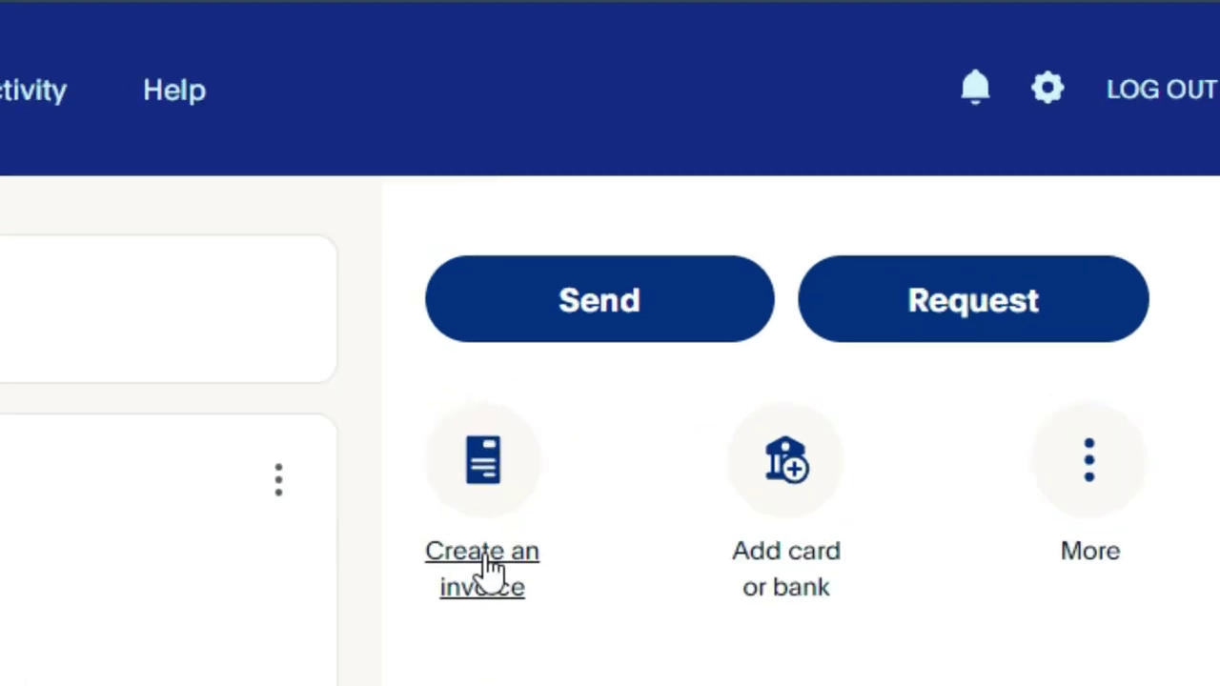
# Start a new invoice and review the due-date options in its invoice settings, leaving the settings unsaved.
pyautogui.click(741, 398)
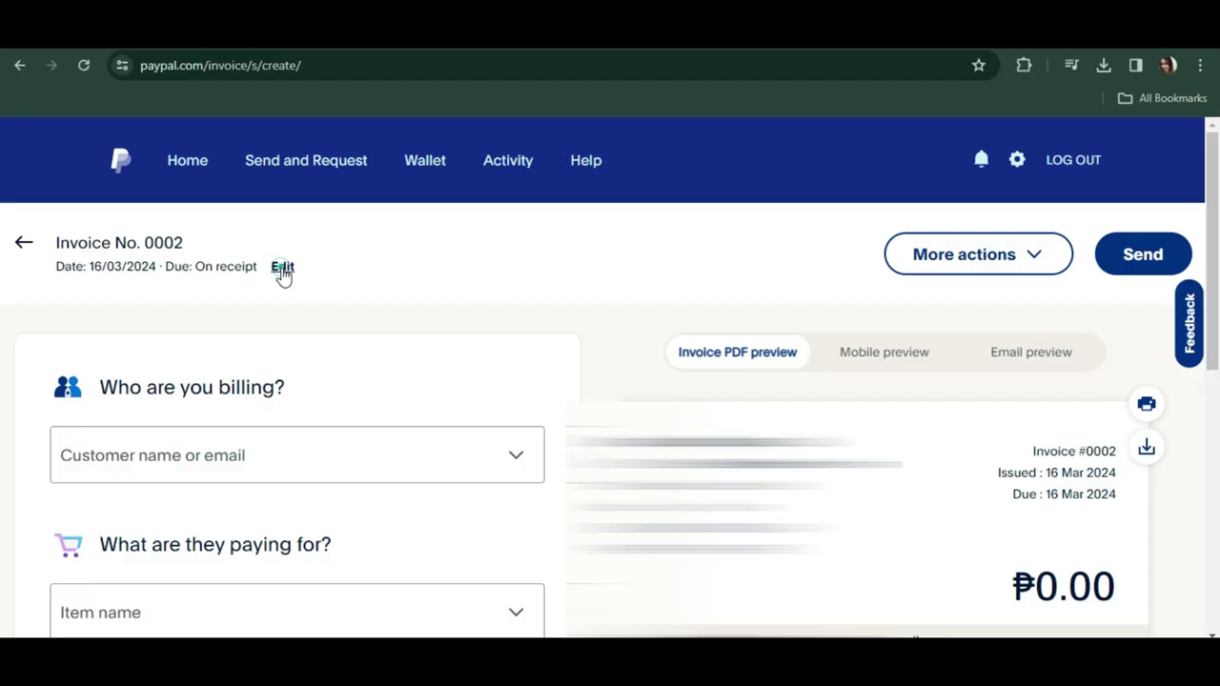
pyautogui.click(617, 525)
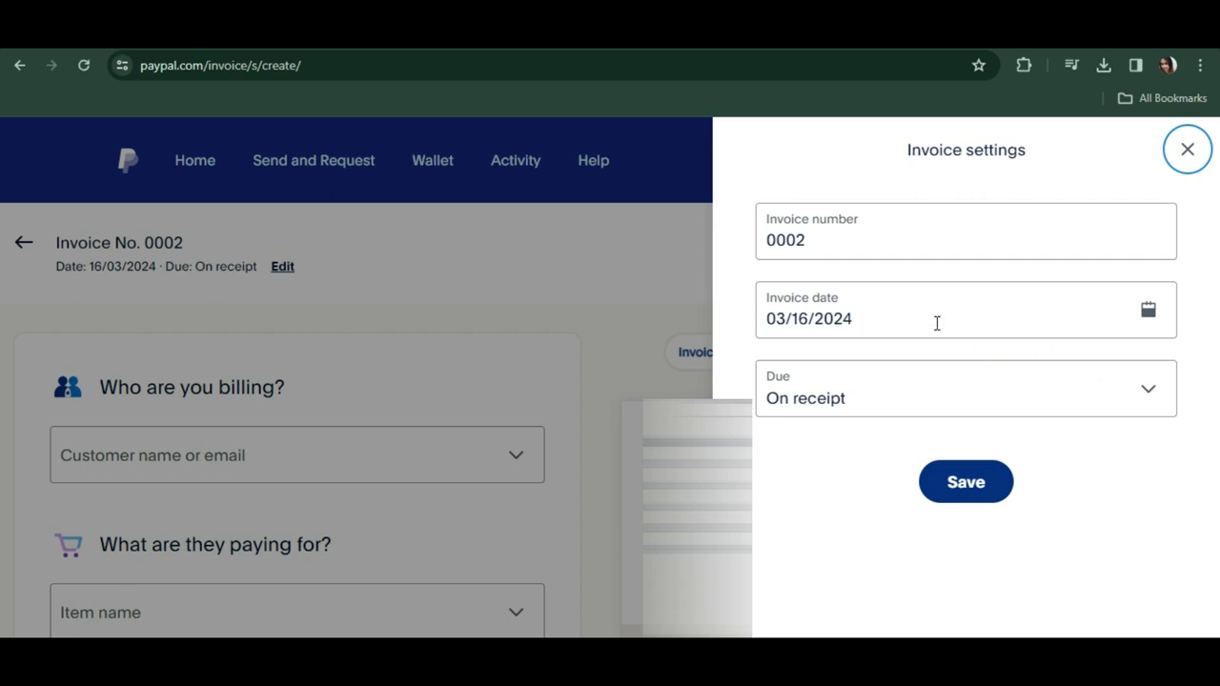
pyautogui.click(1152, 393)
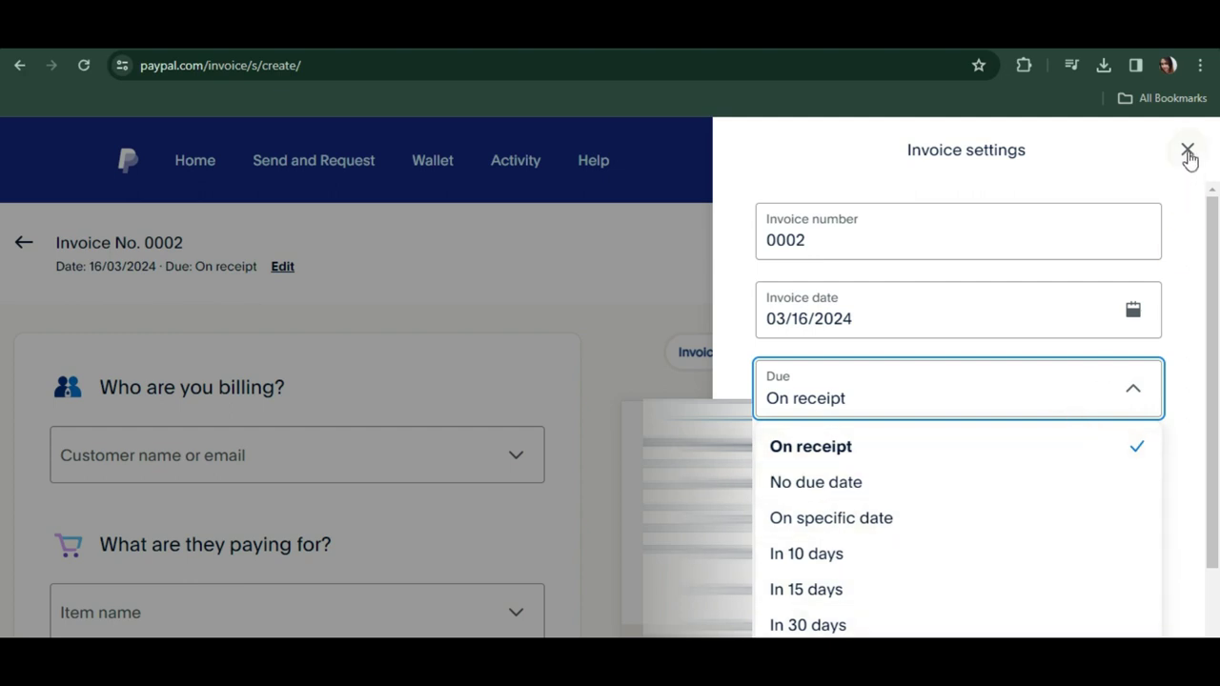
pyautogui.click(1190, 277)
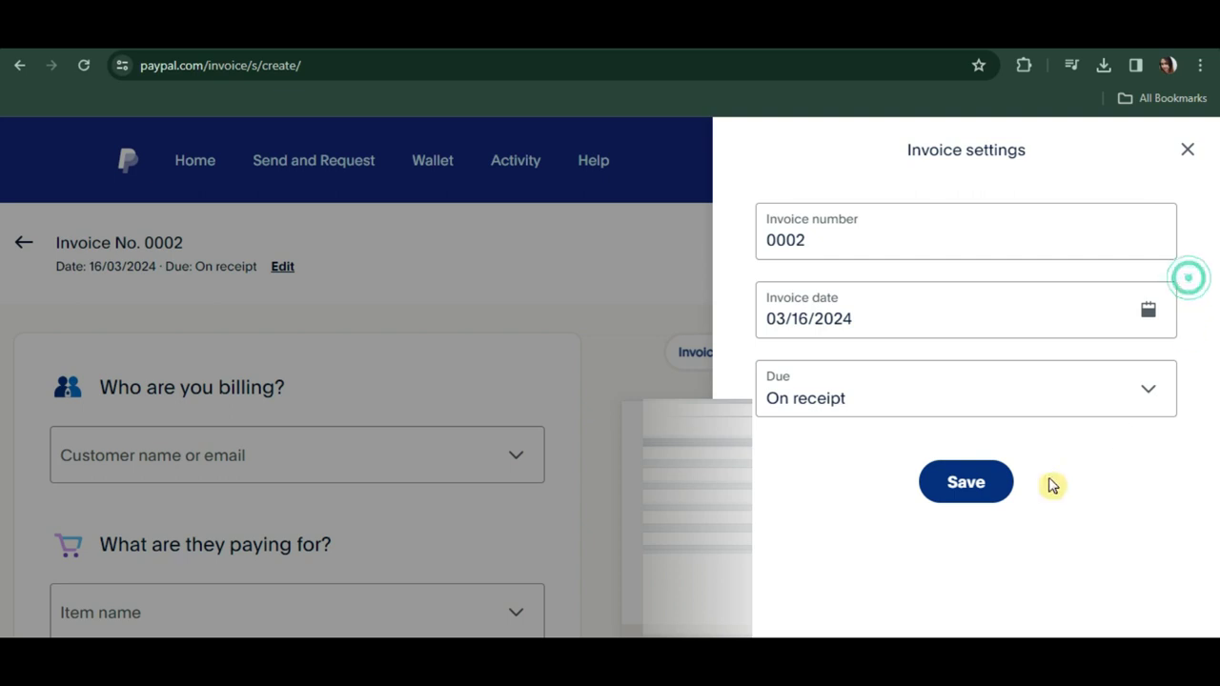
pyautogui.click(1188, 276)
pyautogui.click(1190, 279)
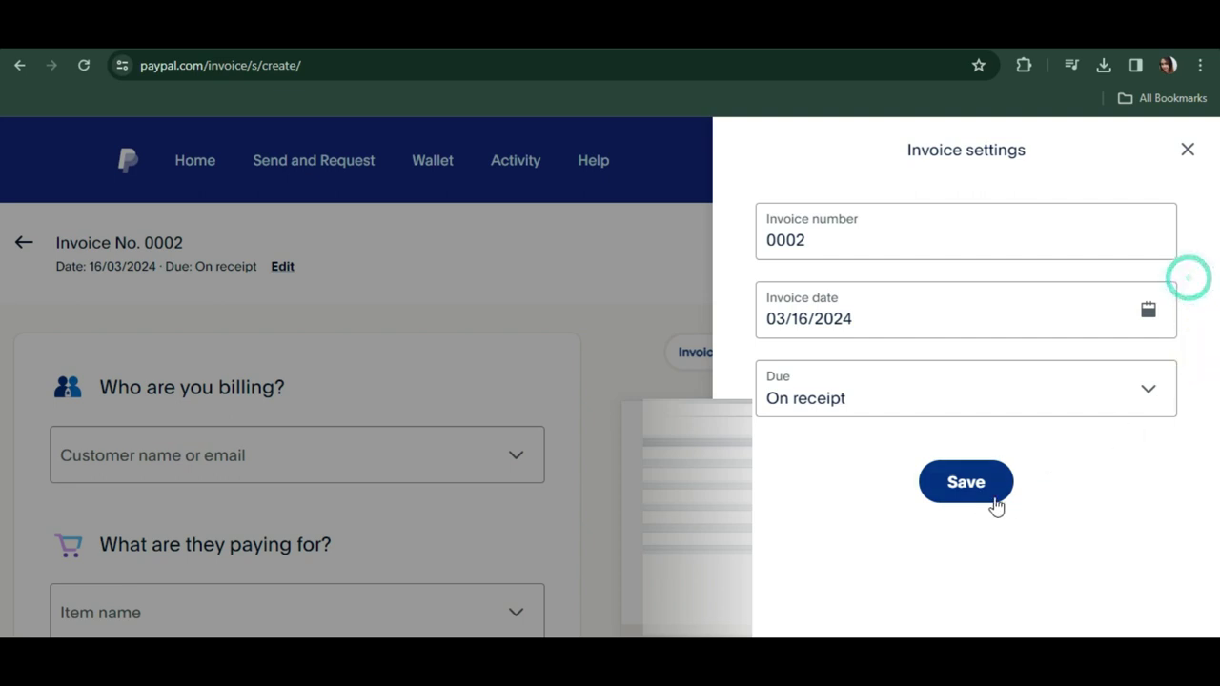
pyautogui.click(1188, 150)
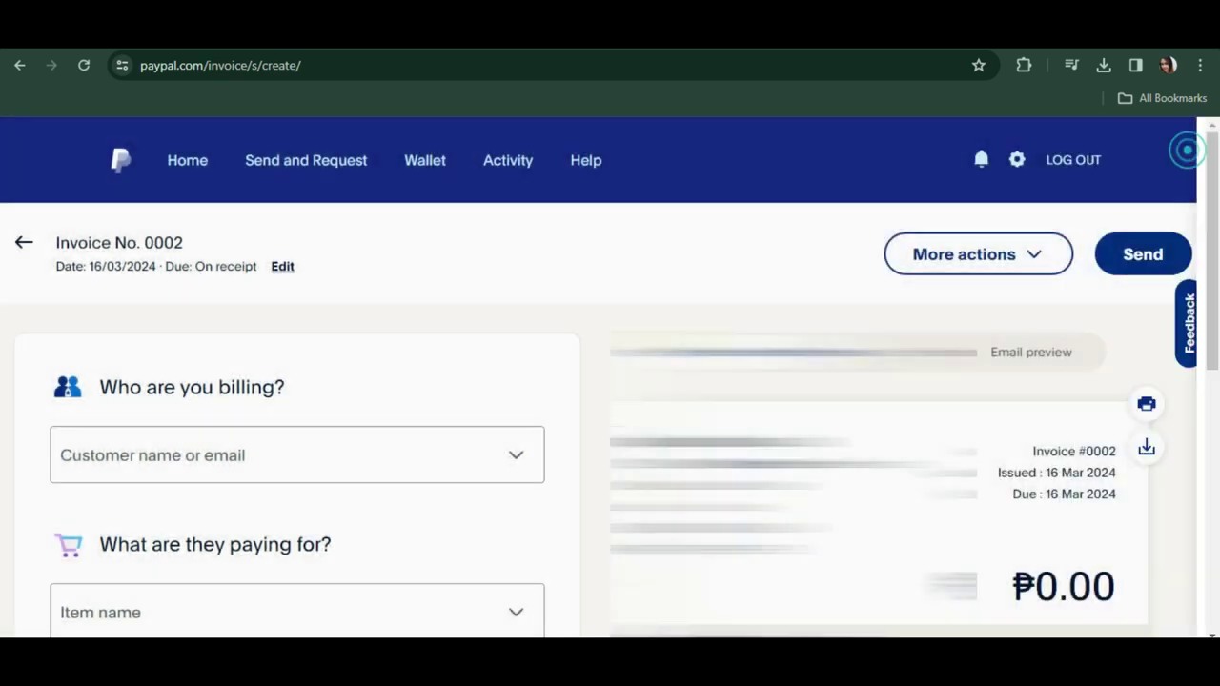
# Choose the first saved customer as the recipient billed on the invoice.
pyautogui.scroll(-1, 381, 405)
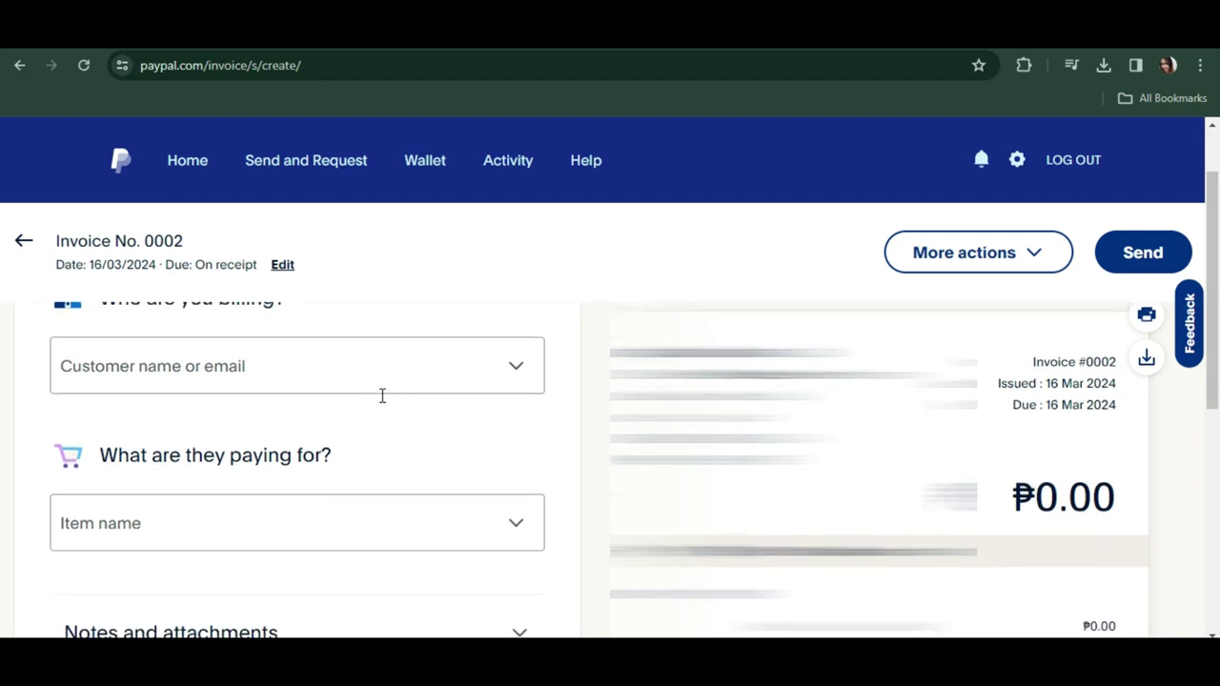
pyautogui.click(520, 376)
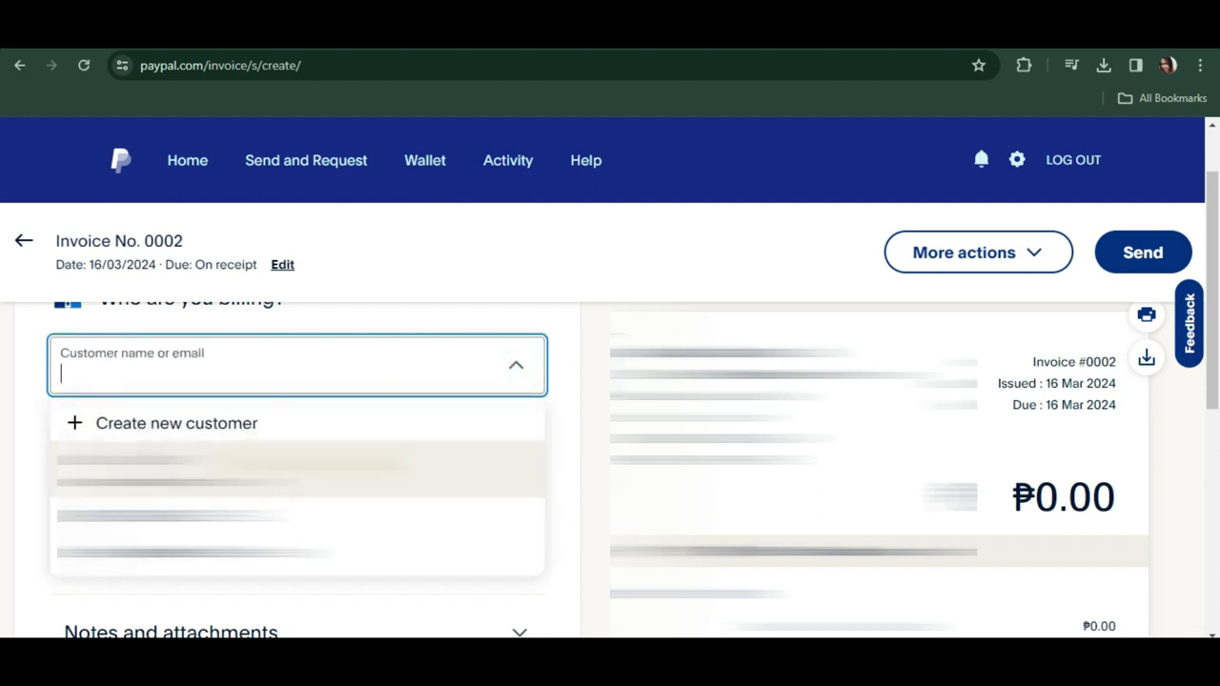
pyautogui.click(286, 469)
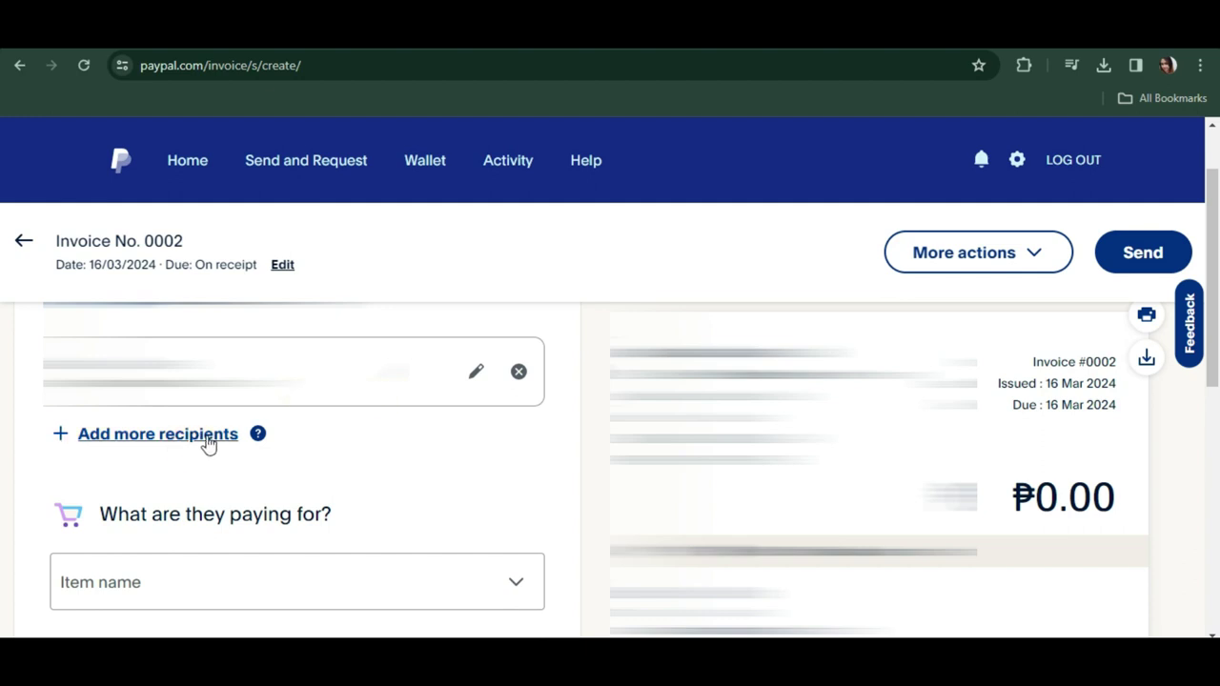
# Create a new invoice item of type Services and name it "Videos".
pyautogui.scroll(-2, 375, 434)
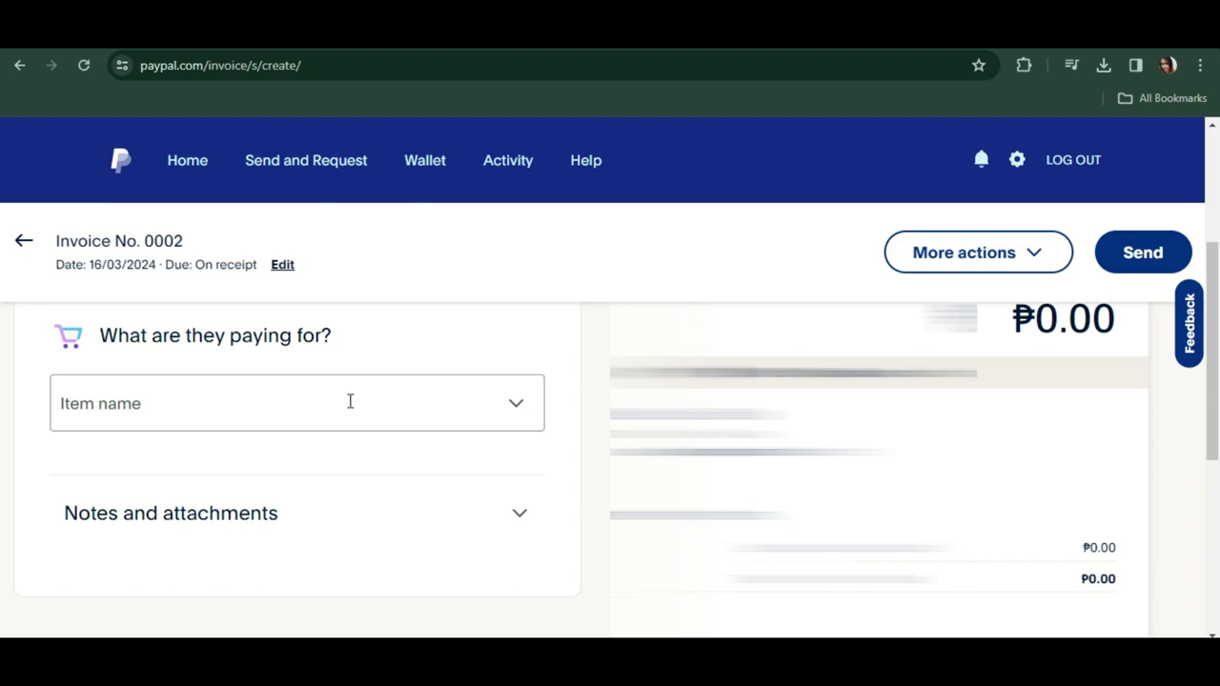
pyautogui.click(514, 403)
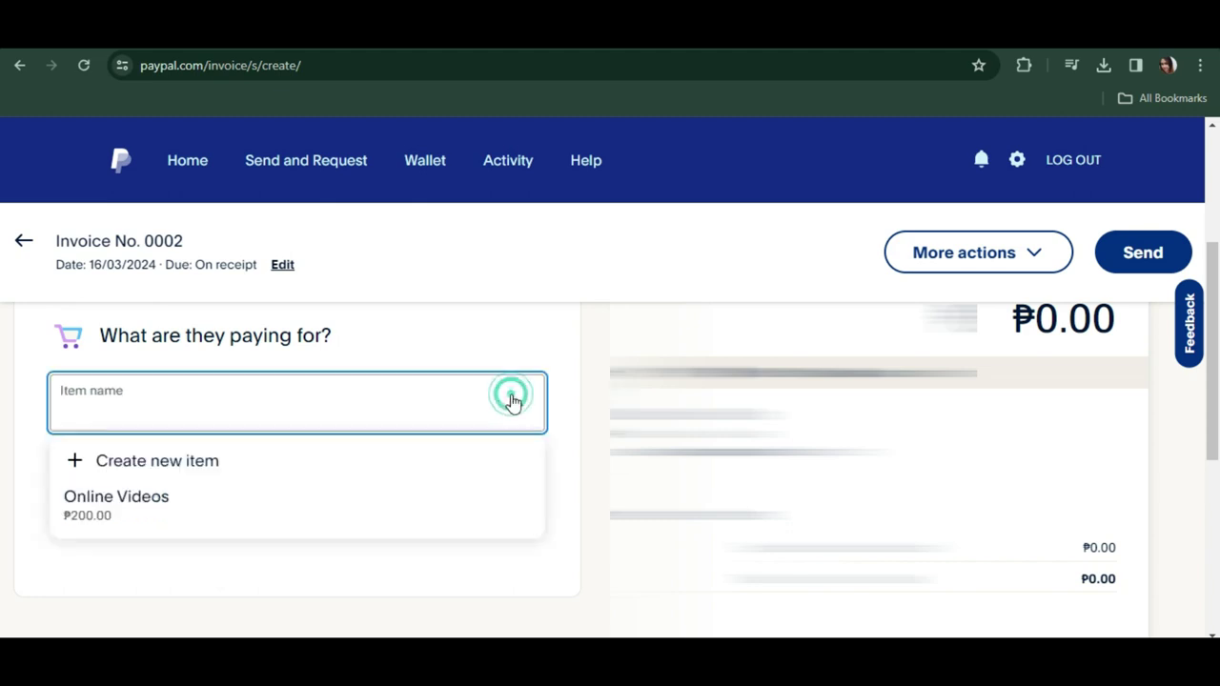
pyautogui.click(224, 462)
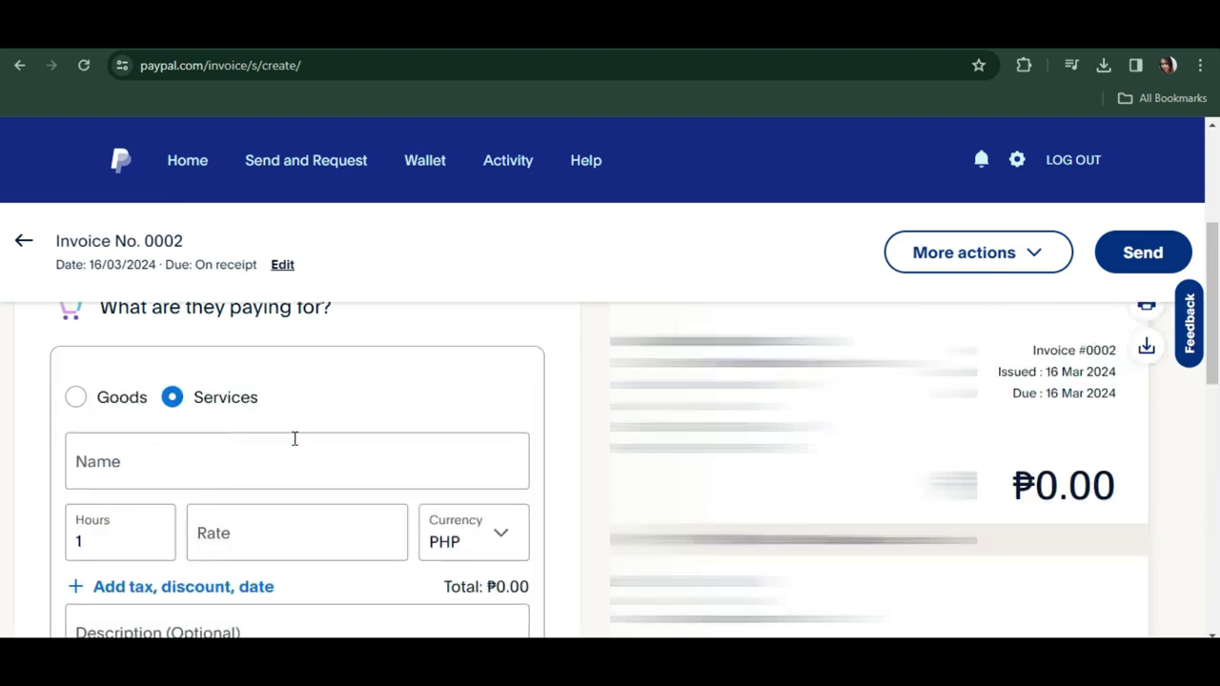
pyautogui.click(90, 401)
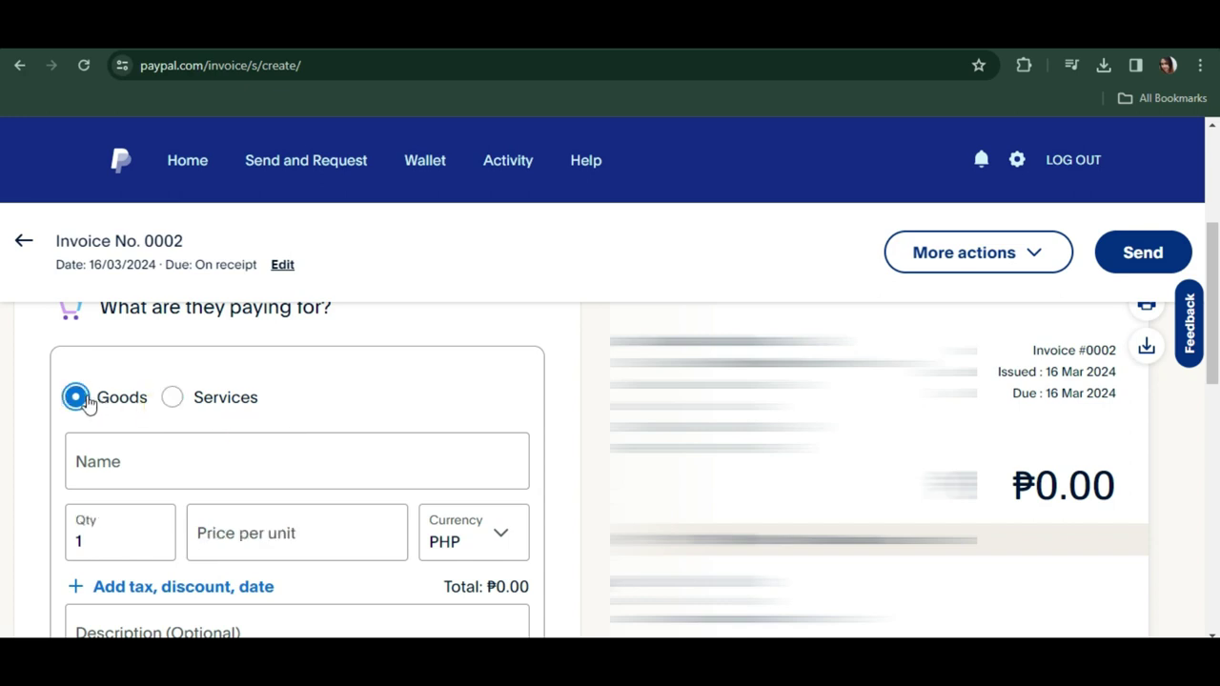
pyautogui.doubleClick(171, 399)
pyautogui.click(208, 451)
pyautogui.click(208, 451)
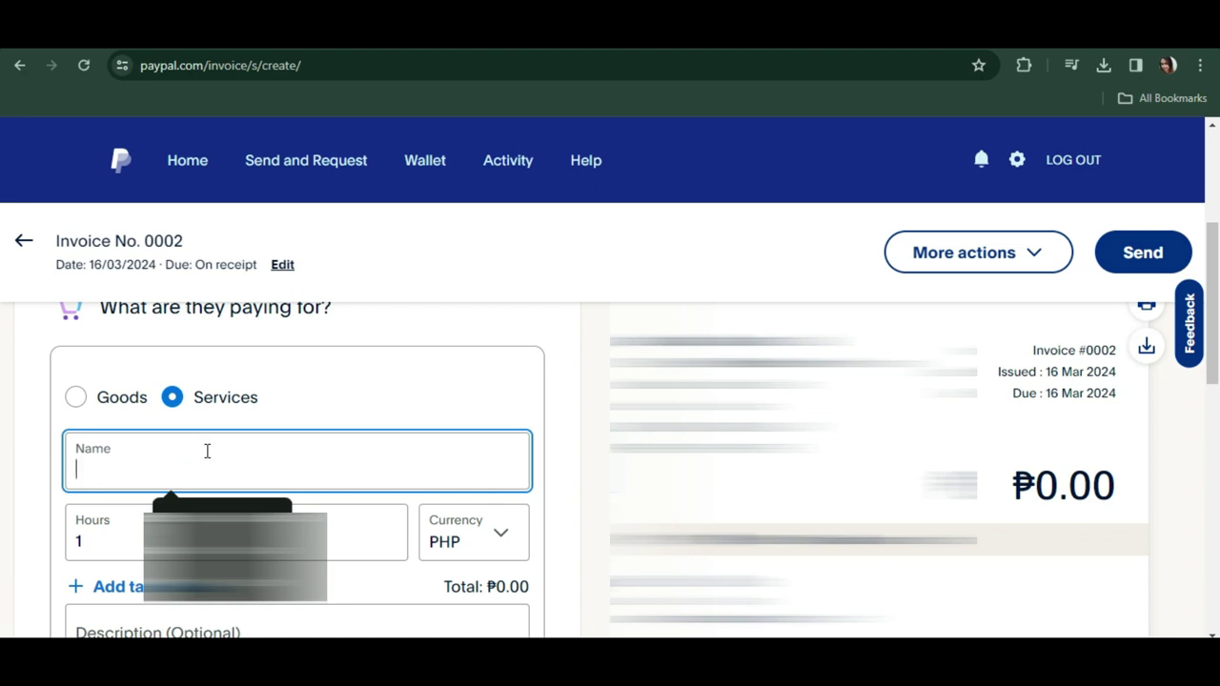
pyautogui.write('Videos')
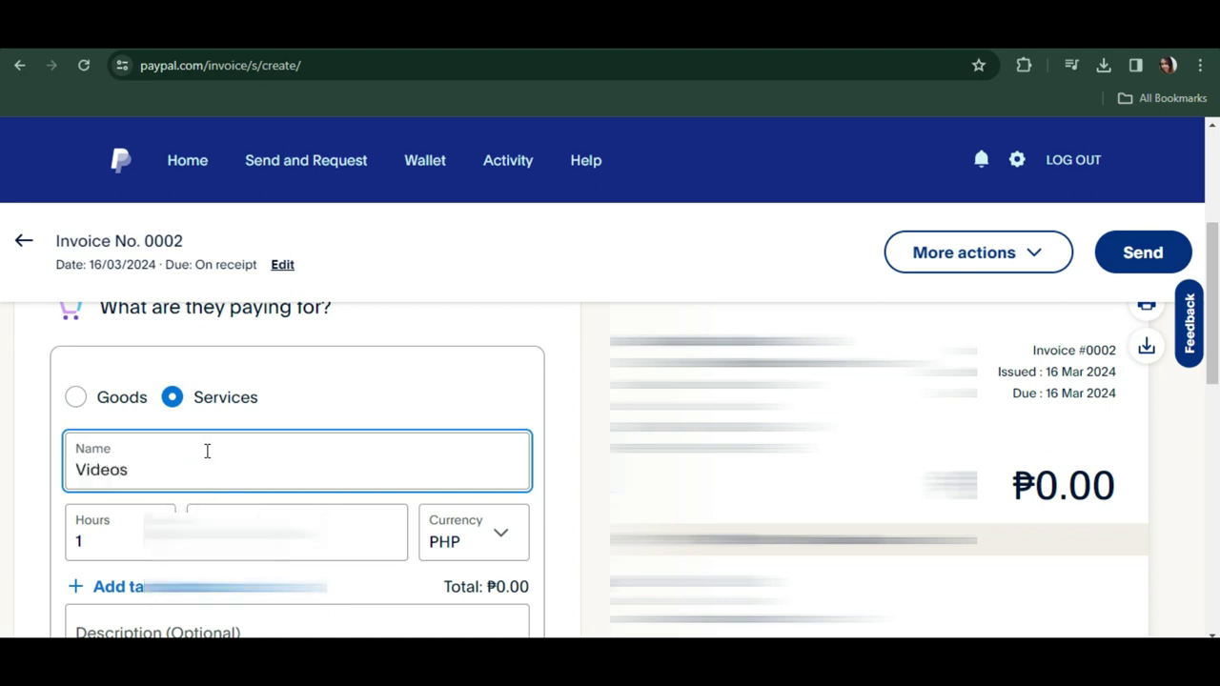
# Set the Videos item to 15 hours at a rate of ₱200 and add it to the invoice.
pyautogui.click(123, 539)
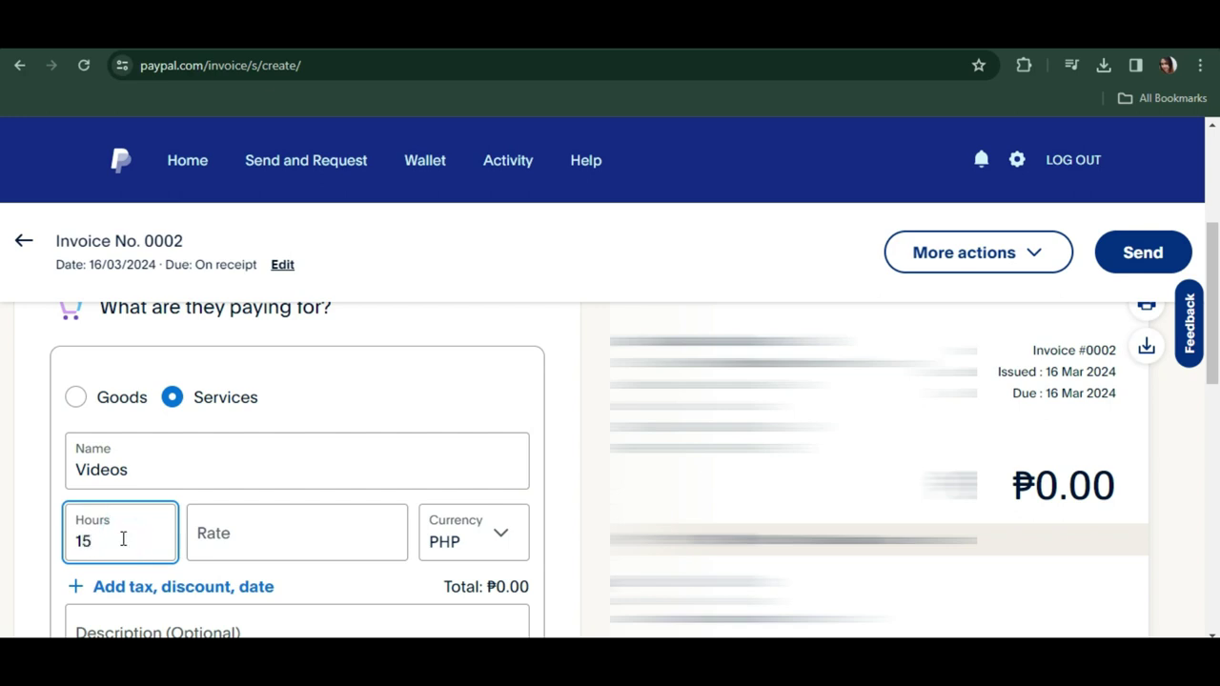
pyautogui.write('15')
pyautogui.click(315, 529)
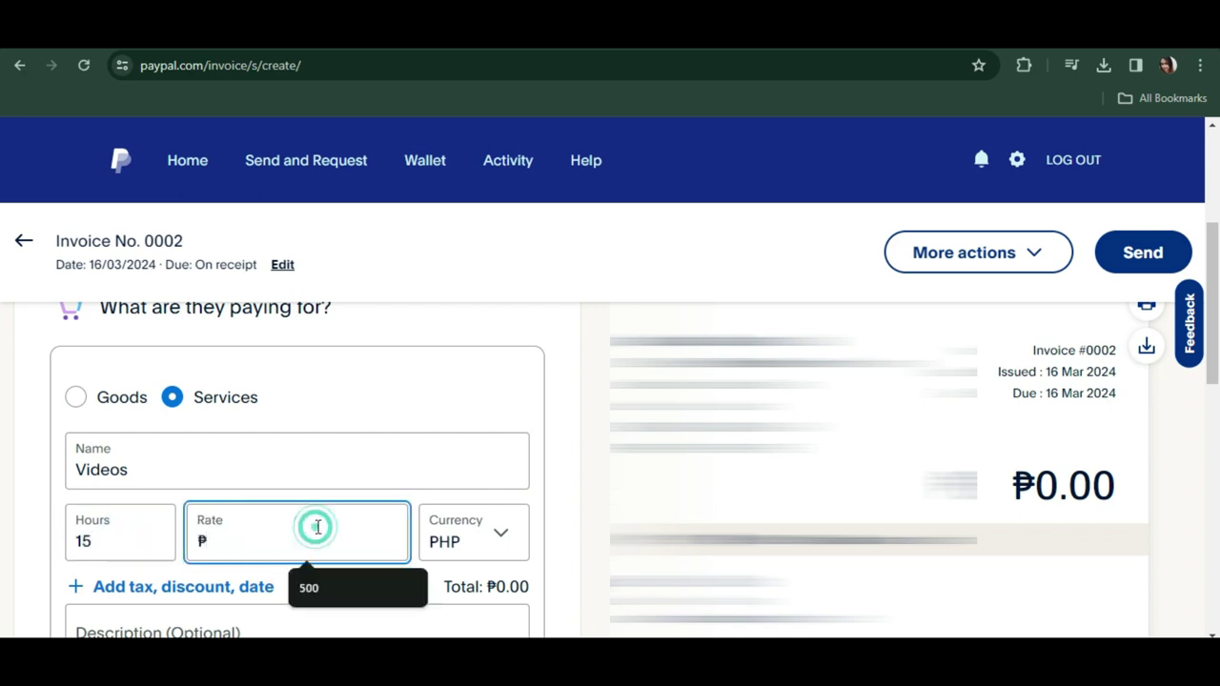
pyautogui.write('200')
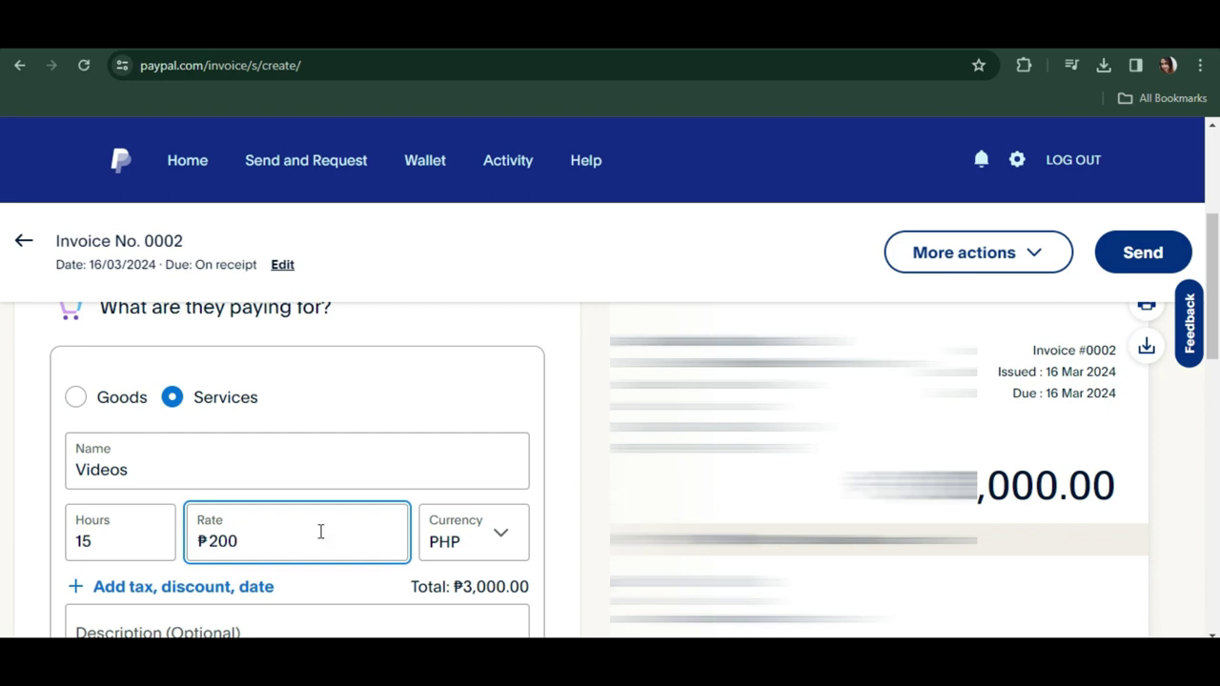
pyautogui.scroll(-2, 293, 519)
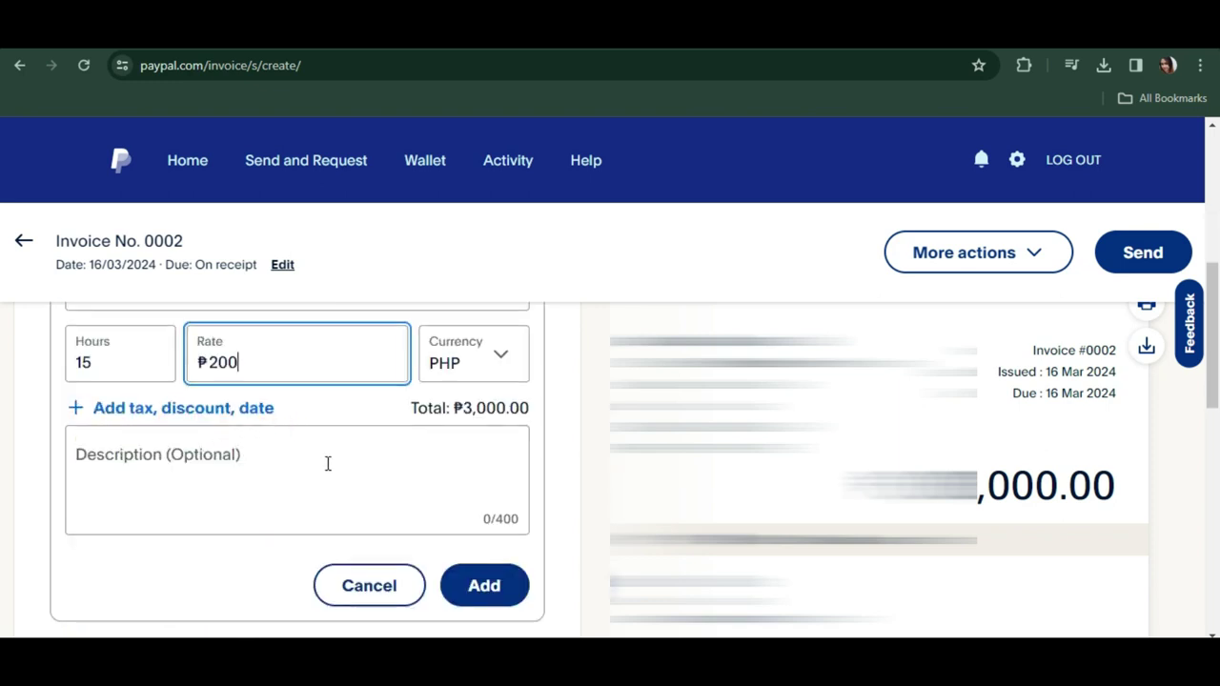
pyautogui.scroll(-3, 328, 463)
pyautogui.scroll(2, 330, 464)
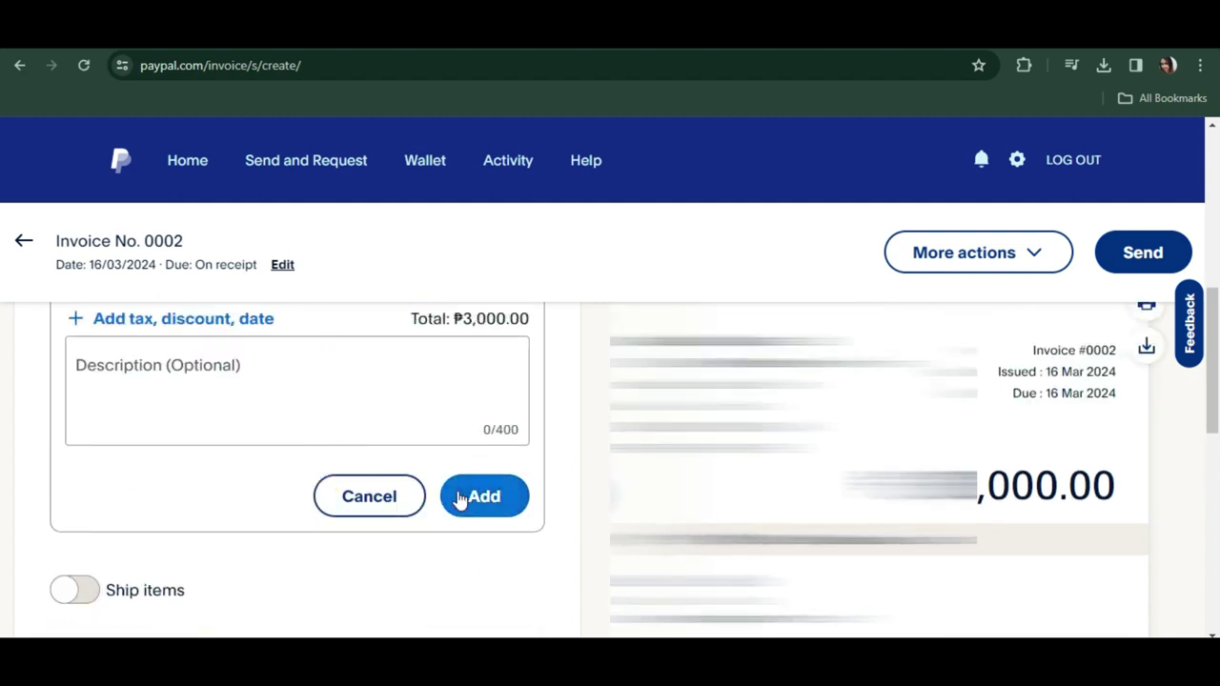
pyautogui.click(486, 505)
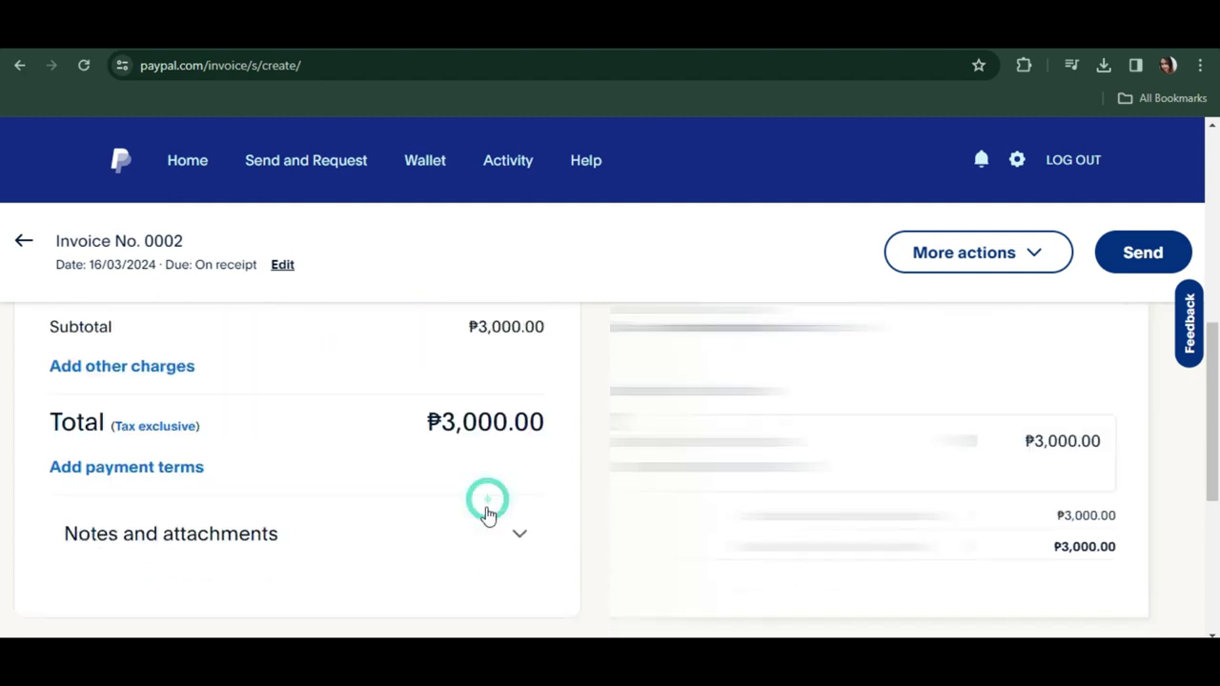
# Review the added invoice item and the discount and extra-amount options for other charges.
pyautogui.scroll(2, 487, 500)
pyautogui.scroll(1, 488, 498)
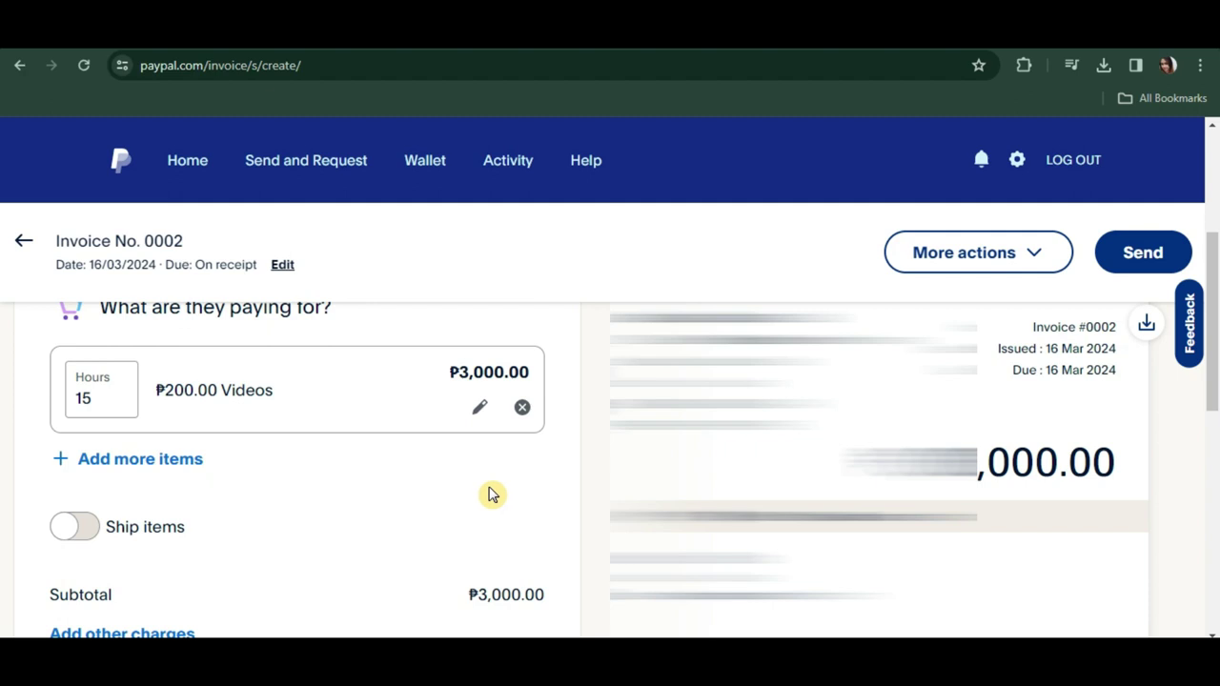
pyautogui.scroll(-1, 482, 472)
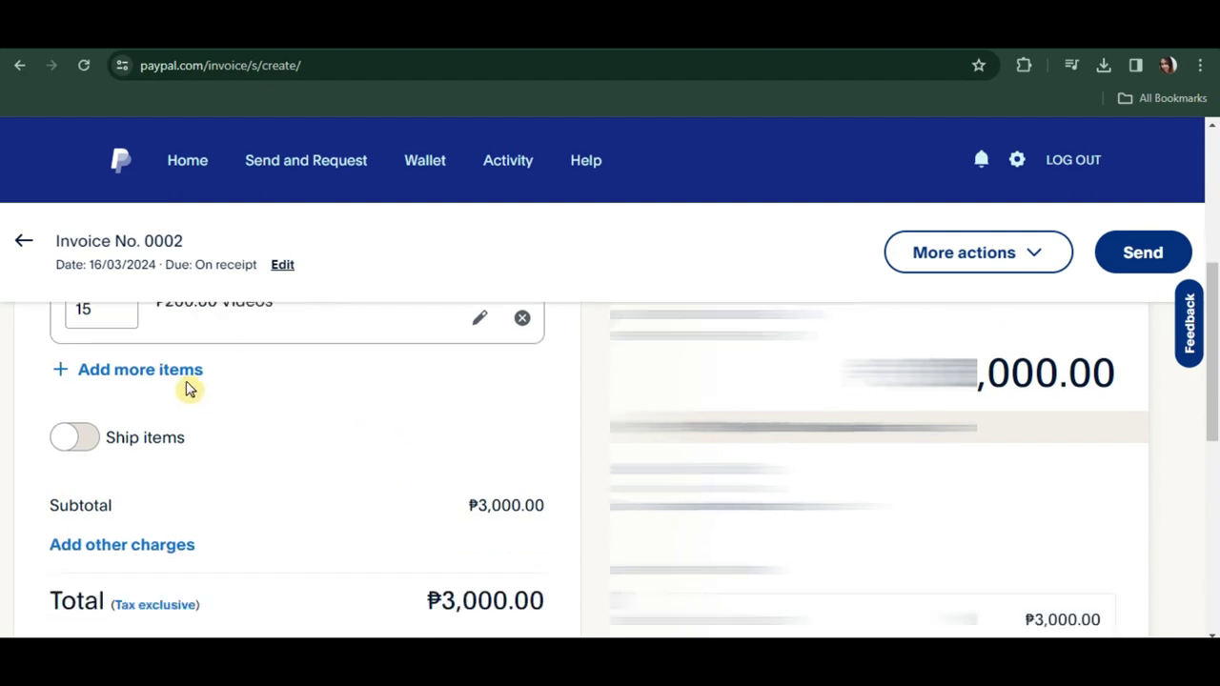
pyautogui.scroll(-1, 299, 418)
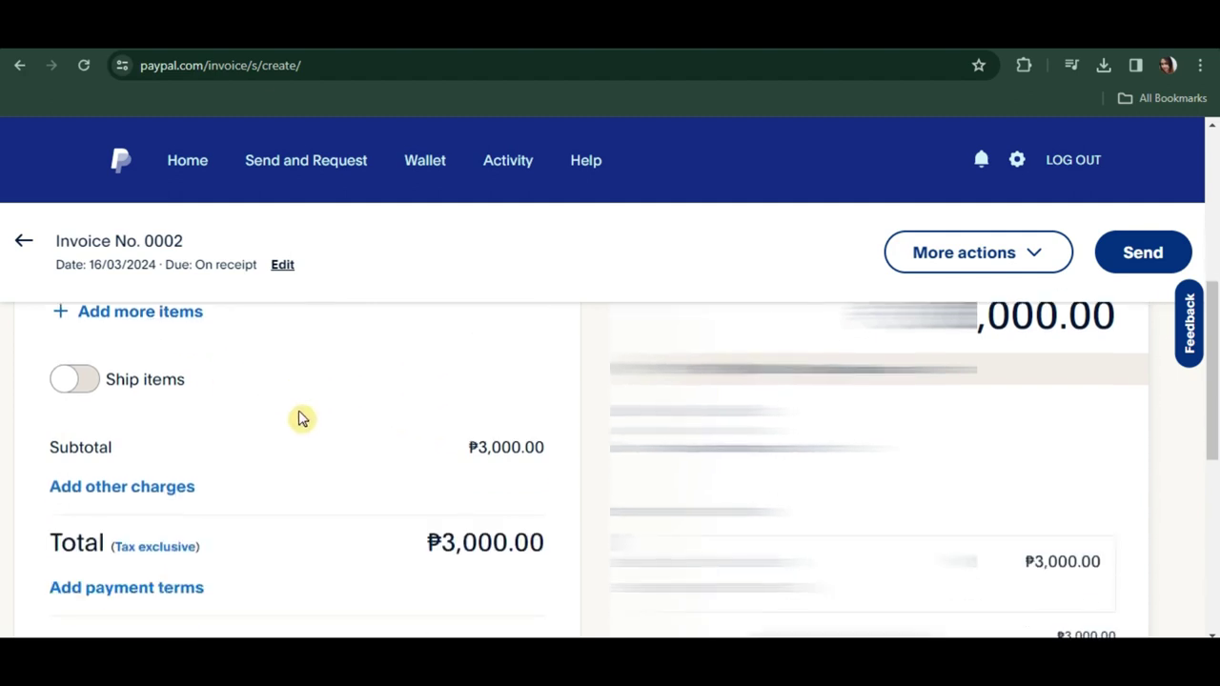
pyautogui.scroll(1, 300, 418)
pyautogui.scroll(-1, 299, 417)
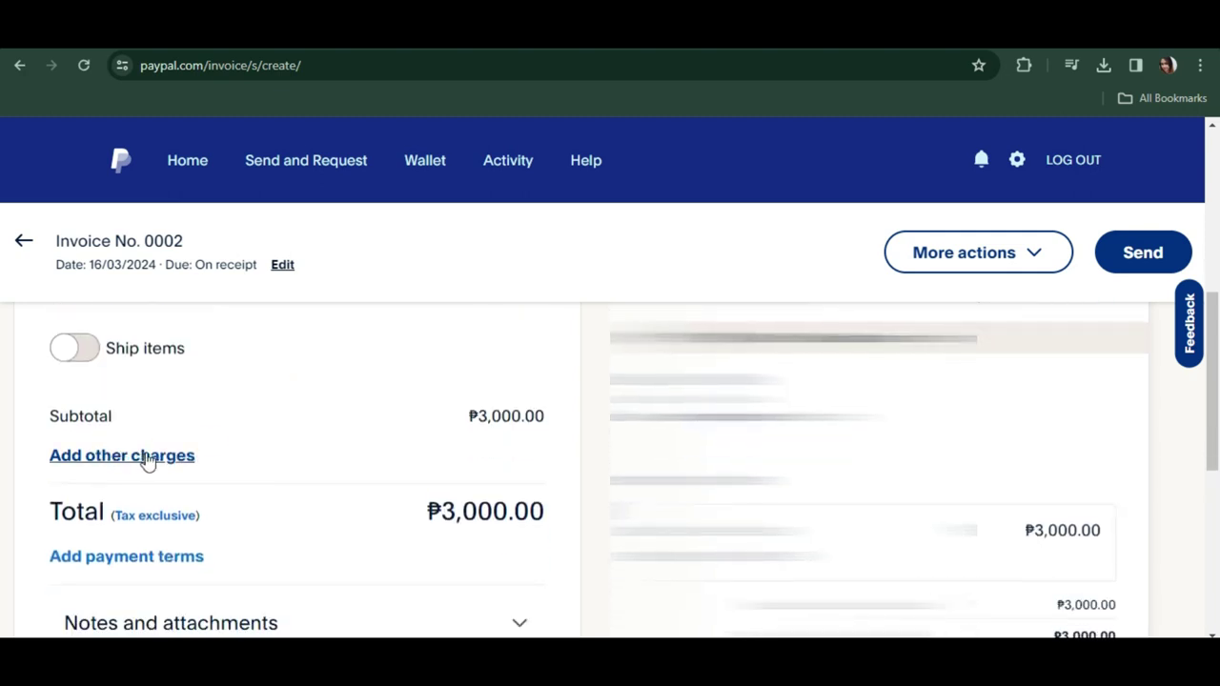
pyautogui.click(148, 459)
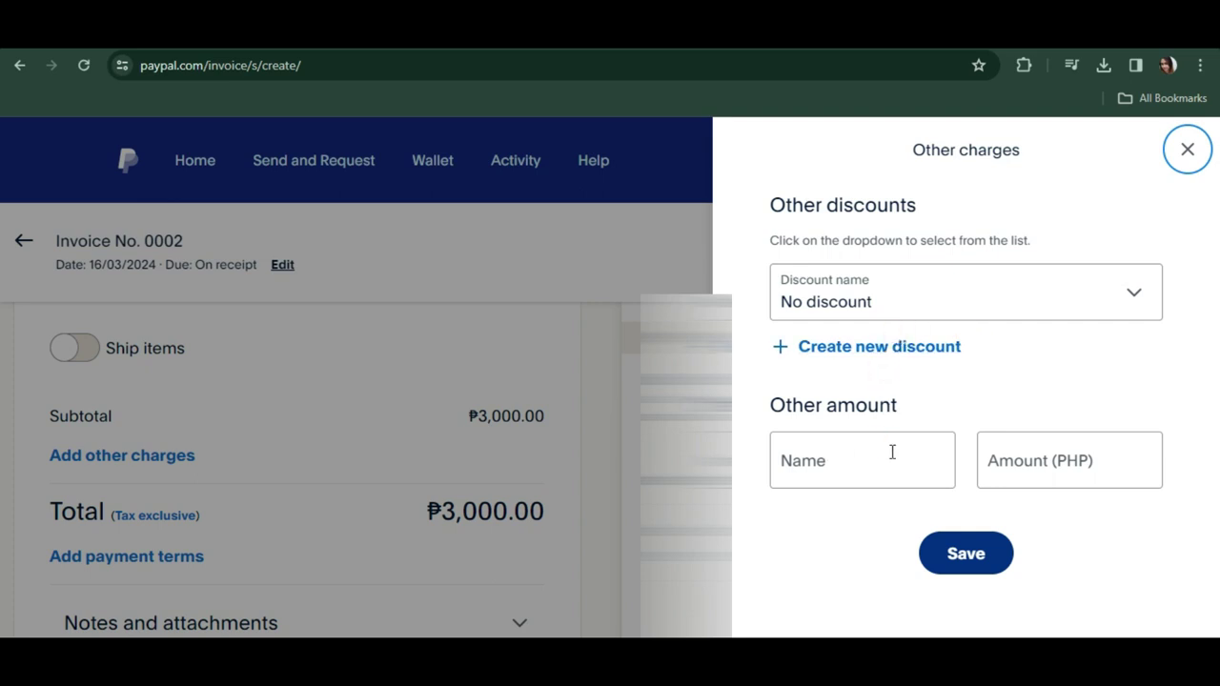
pyautogui.click(1185, 149)
# Enable Allow tip in the invoice's payment terms and save them.
pyautogui.click(132, 561)
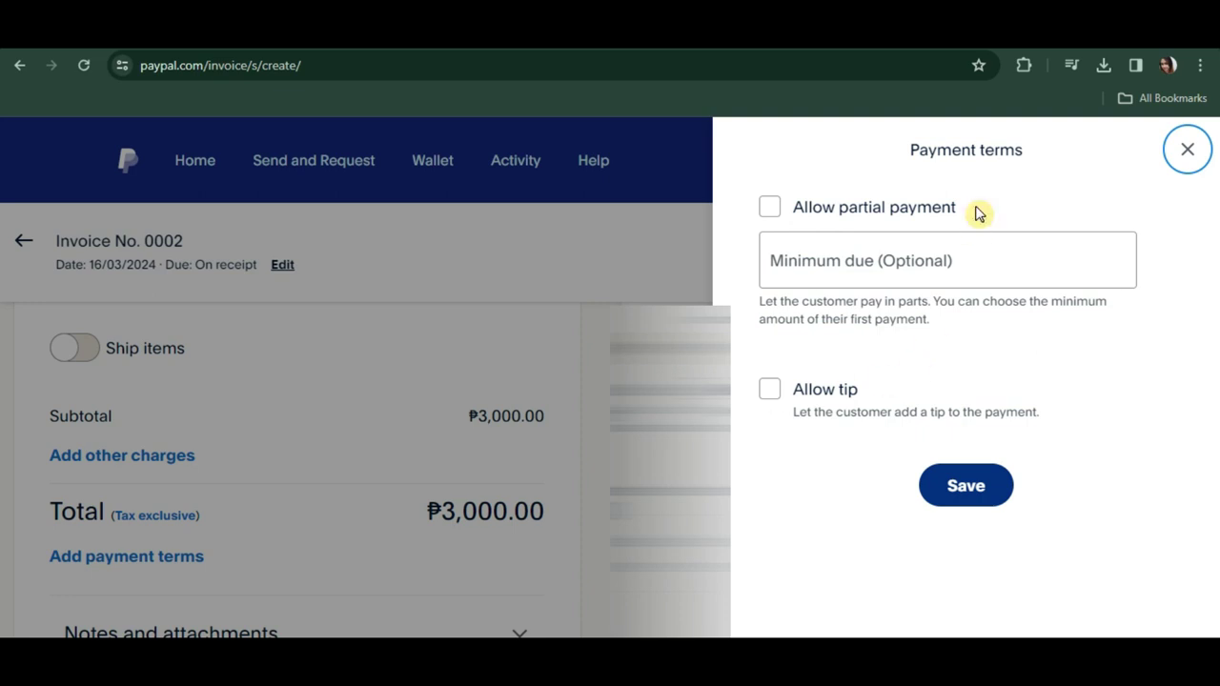
pyautogui.click(770, 391)
pyautogui.click(998, 487)
# Add the customer note "Thank you in advance!" under the invoice's notes and attachments.
pyautogui.scroll(-2, 278, 496)
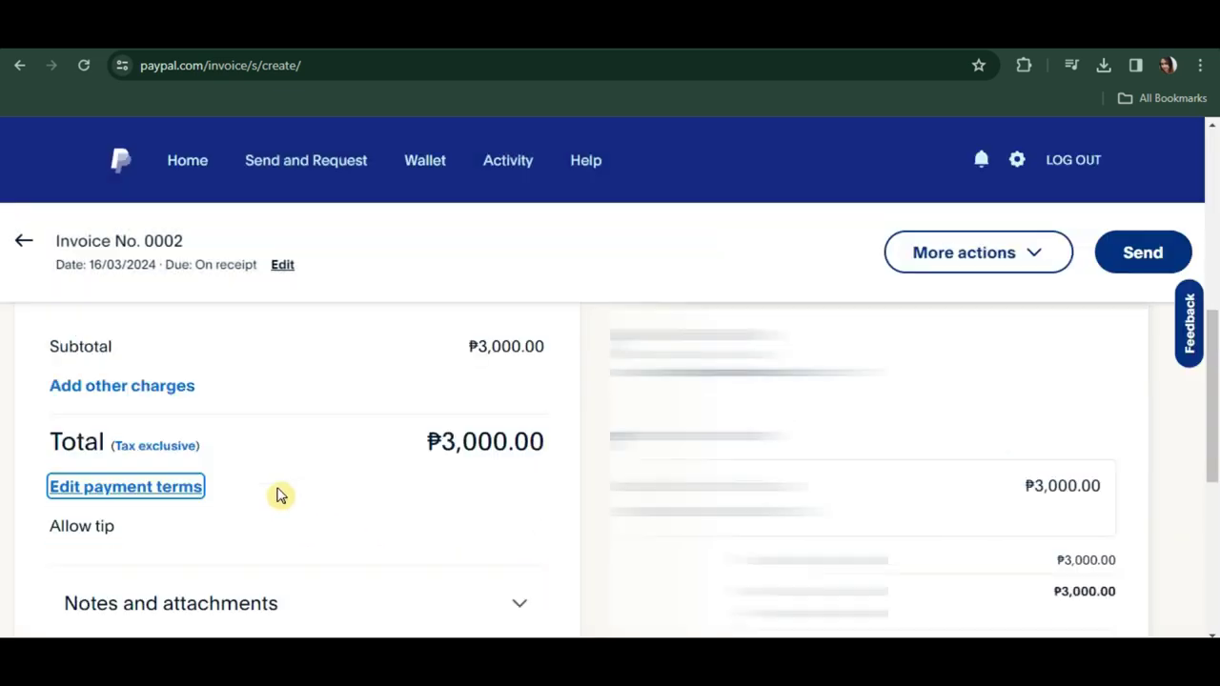
pyautogui.click(450, 493)
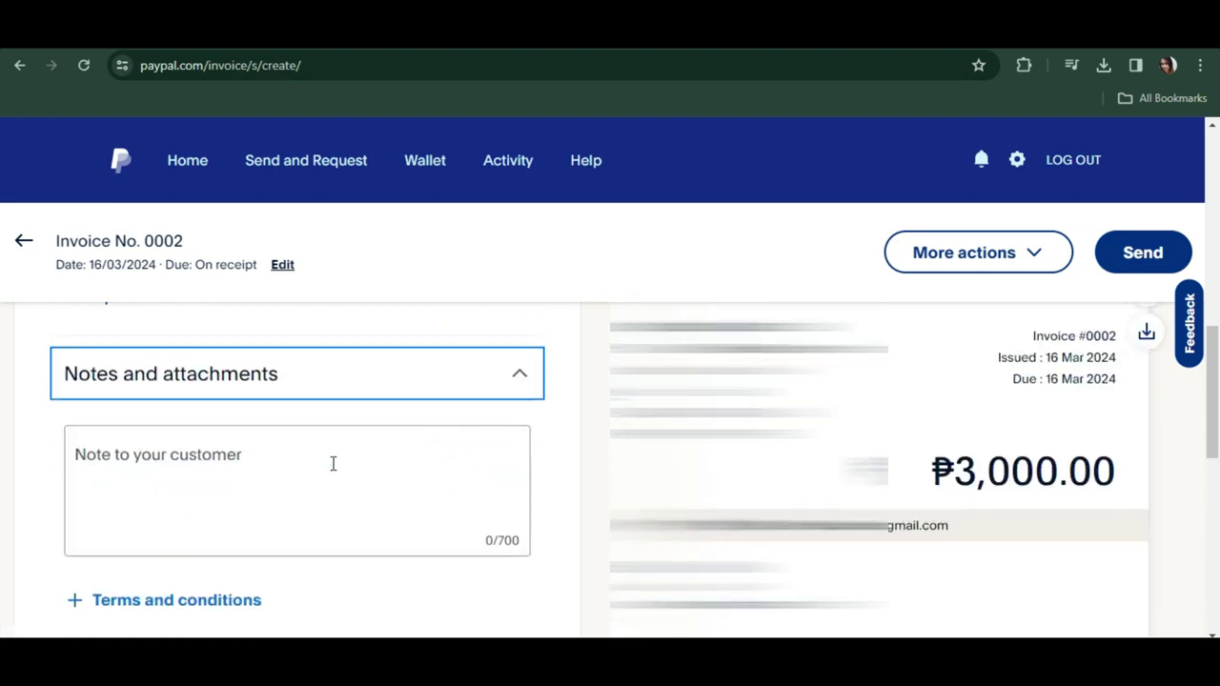
pyautogui.click(384, 461)
pyautogui.write('Thank you in advance!')
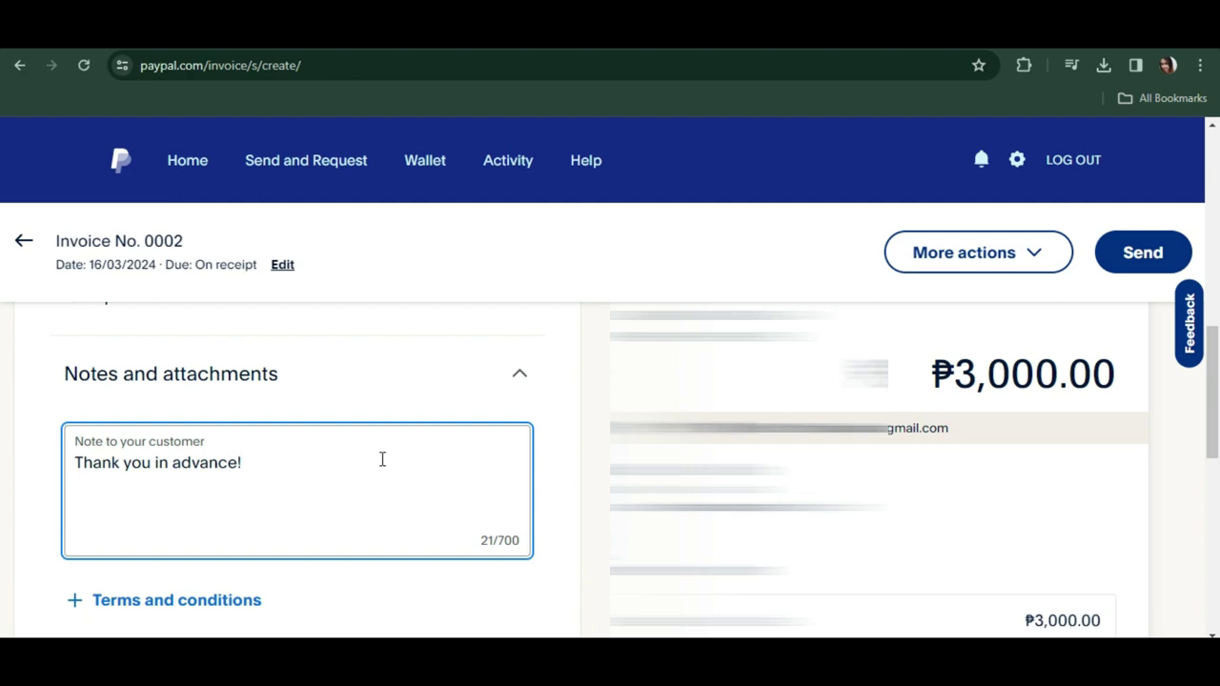
# Examine the invoice's mobile and email previews, and return to the PDF preview.
pyautogui.scroll(-1, 420, 433)
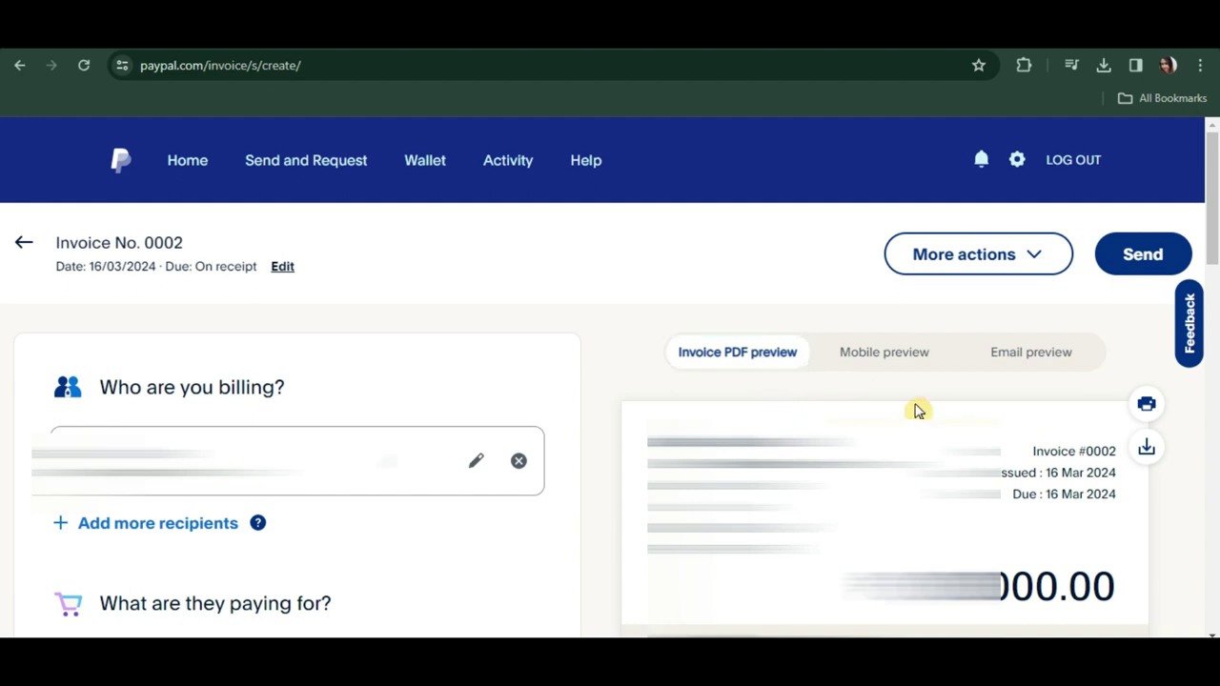
pyautogui.click(919, 355)
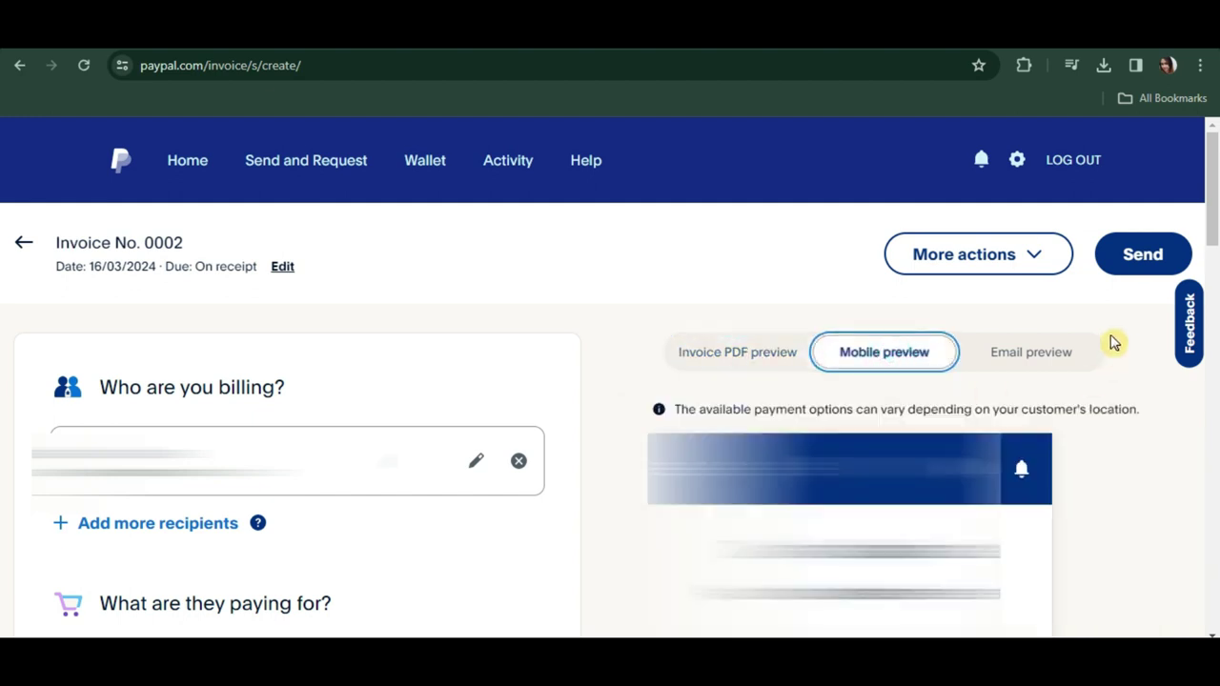
pyautogui.click(1083, 354)
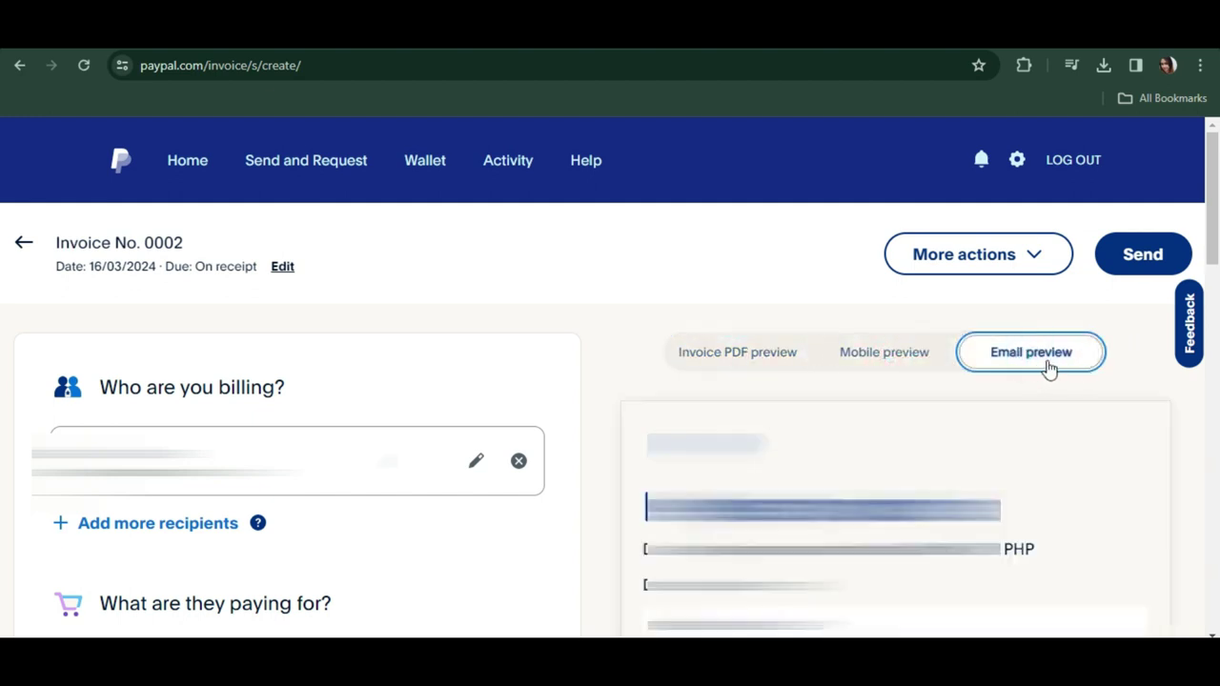
pyautogui.click(748, 371)
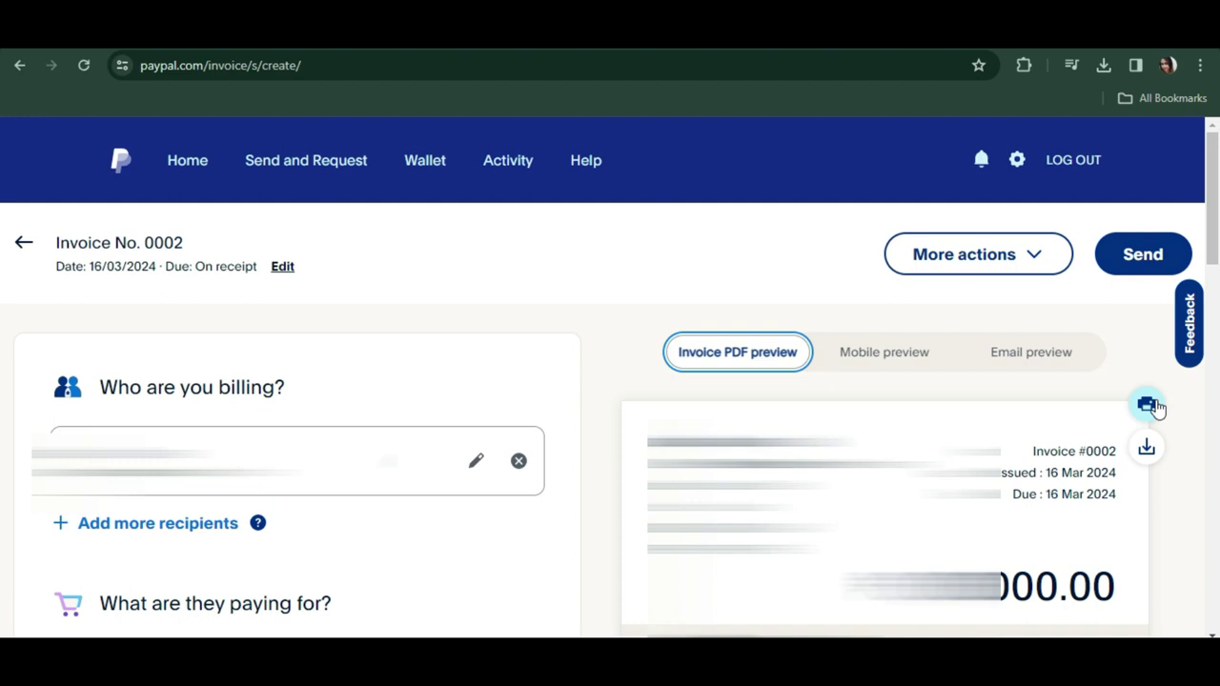
# Look through the additional invoice actions and send the invoice to the customer.
pyautogui.click(1036, 258)
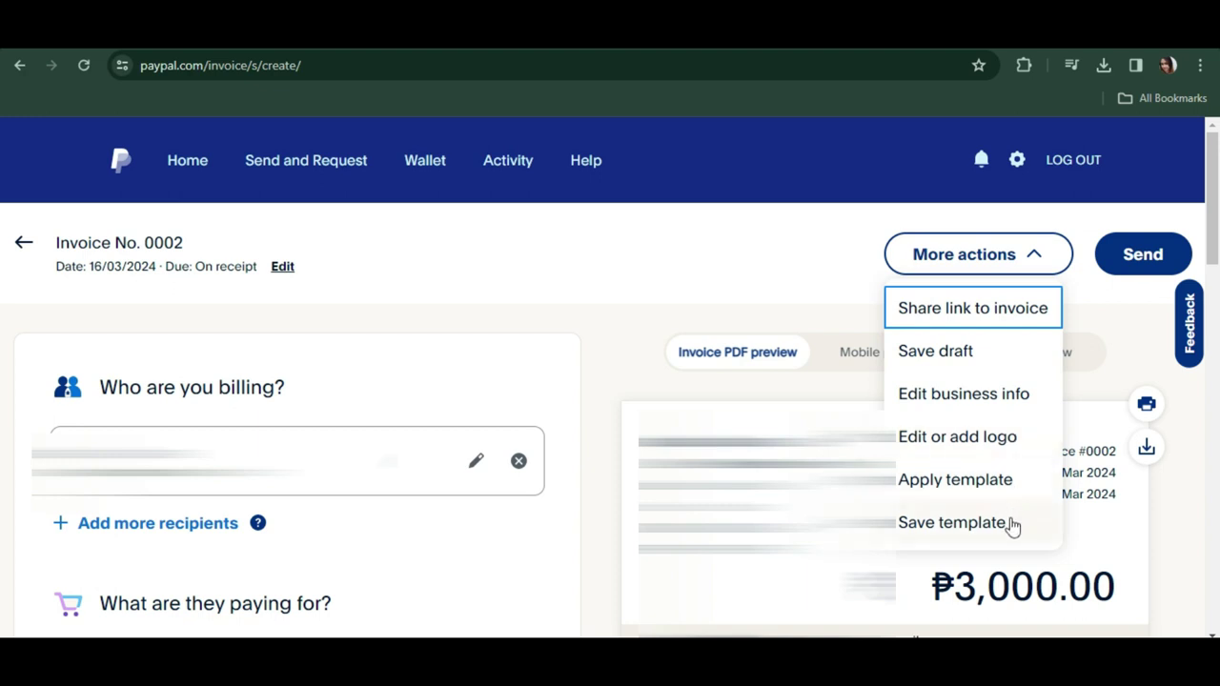
pyautogui.click(1095, 297)
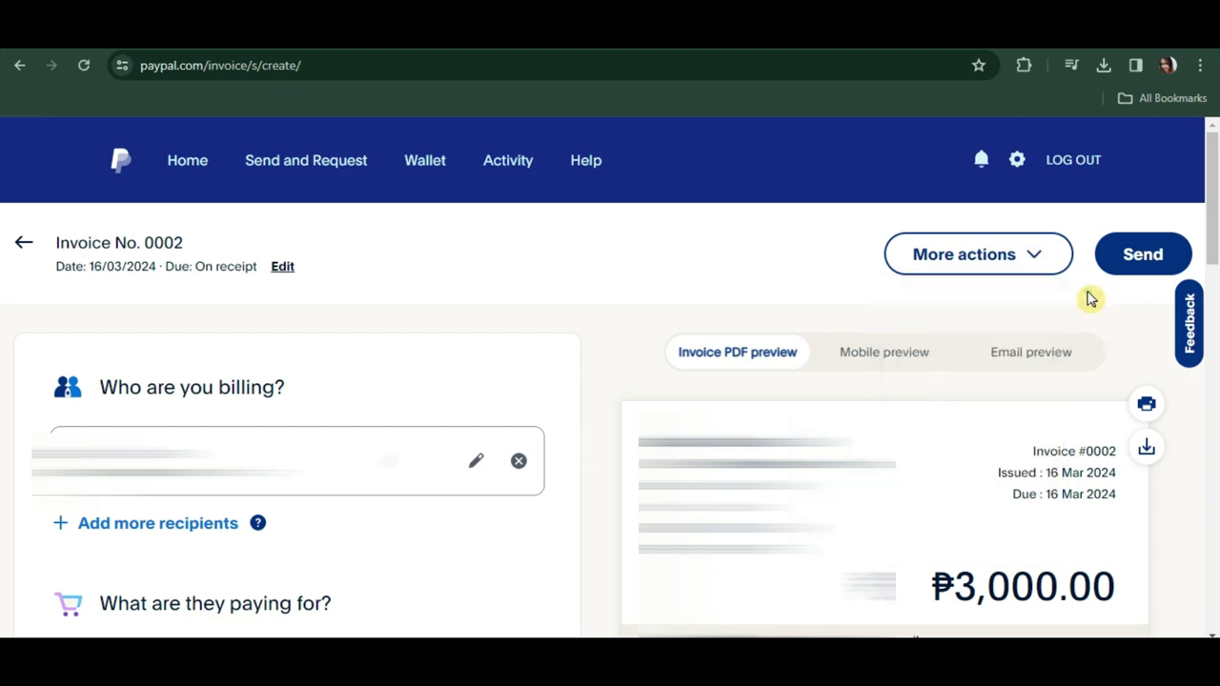
pyautogui.click(1161, 267)
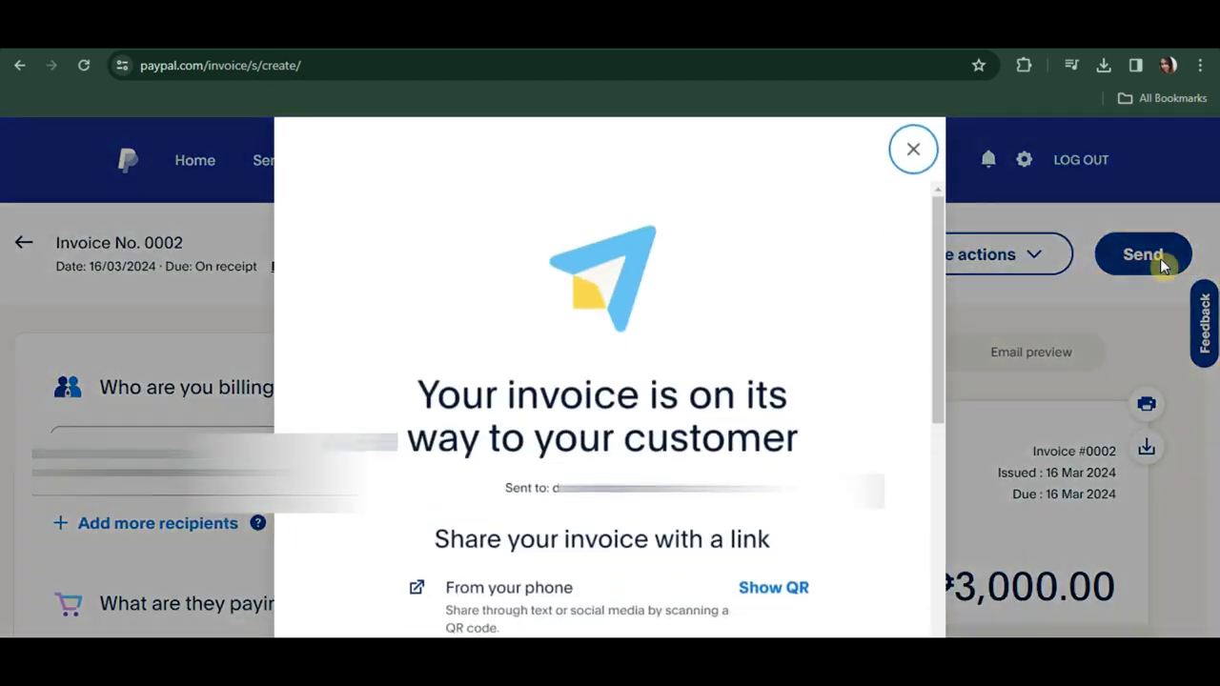